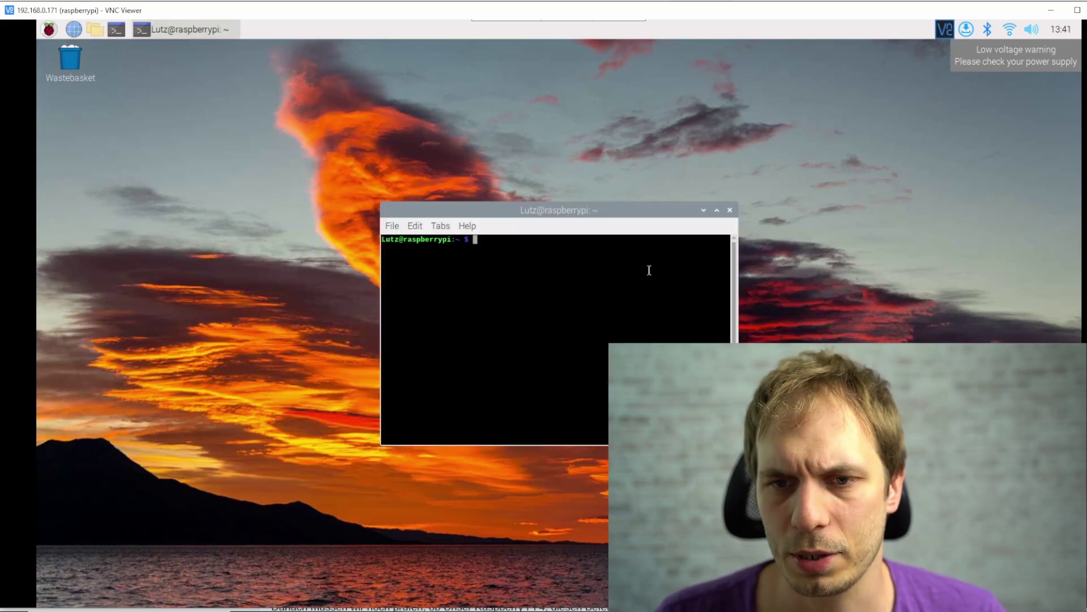
# - Maximise the terminal and open /boot/config.txt in nano with sudo
pyautogui.doubleClick(594, 219)
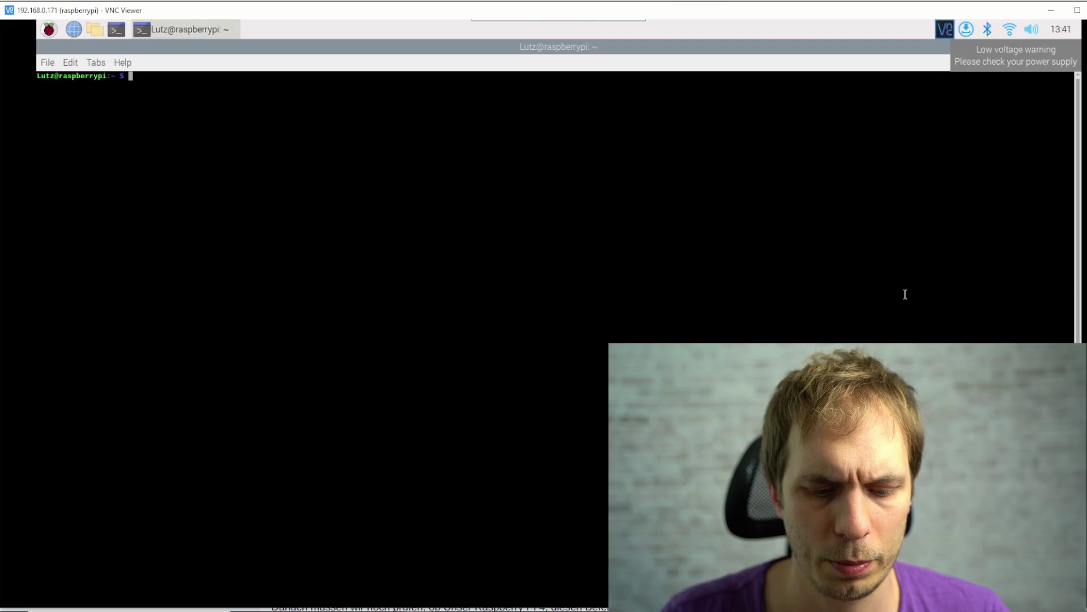
pyautogui.write('sudo ')
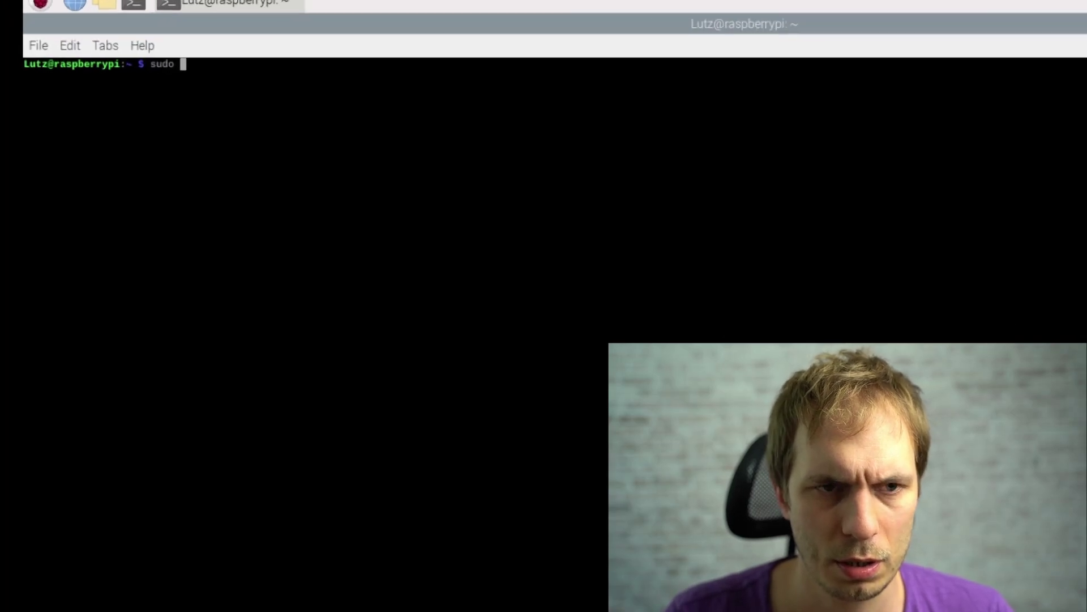
pyautogui.write('nano ')
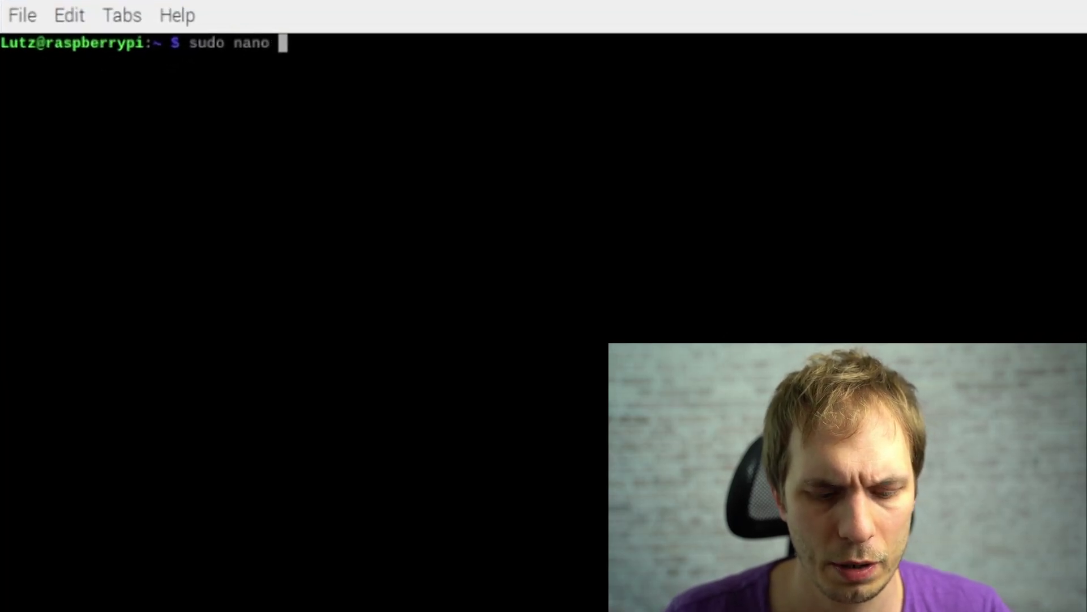
pyautogui.write('/boot/conf')
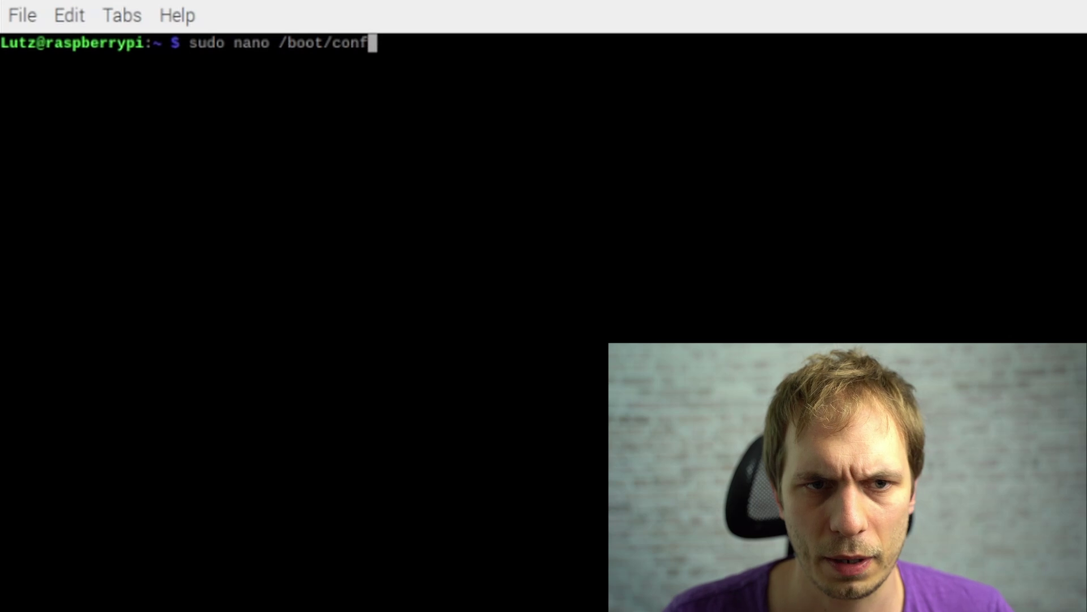
pyautogui.press('Tab')
pyautogui.press('Return')
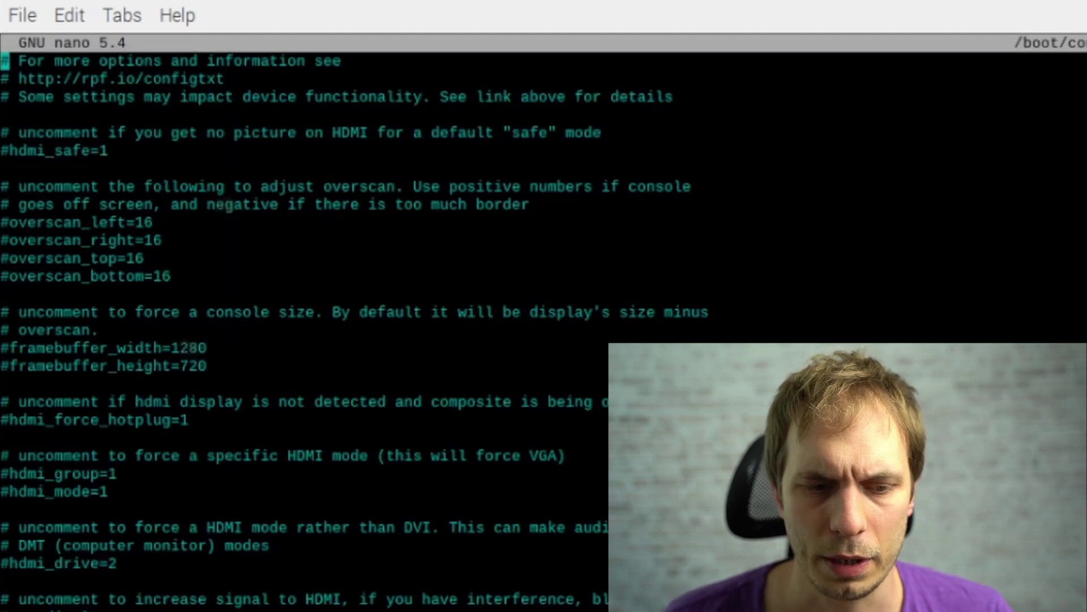
# - Go to the end of config.txt and add a '#power button' comment line
pyautogui.press('Down')
pyautogui.press('Down')
pyautogui.press('Down')
pyautogui.press('Down')
pyautogui.press('Down')
pyautogui.press('Down')
pyautogui.press('Down')
pyautogui.press('Down')
pyautogui.press('Down')
pyautogui.press('Down')
pyautogui.press('Down')
pyautogui.press('Down')
pyautogui.press('Down')
pyautogui.press('Down')
pyautogui.press('Down')
pyautogui.press('Down')
pyautogui.press('Down')
pyautogui.press('Down')
pyautogui.press('Down')
pyautogui.press('Down')
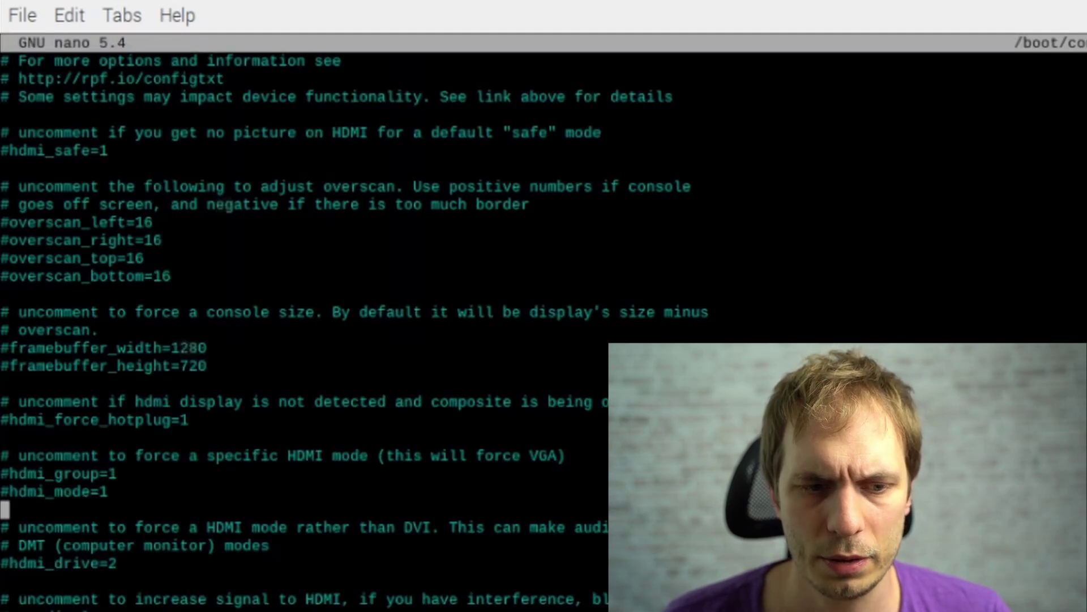
pyautogui.press('Down')
pyautogui.press('Down')
pyautogui.press('Down')
pyautogui.press('Down')
pyautogui.press('Down')
pyautogui.press('Down')
pyautogui.press('Down')
pyautogui.press('Down')
pyautogui.press('Down')
pyautogui.press('Down')
pyautogui.press('Down')
pyautogui.press('Down')
pyautogui.press('Down')
pyautogui.press('Down')
pyautogui.press('Down')
pyautogui.press('Down')
pyautogui.press('Down')
pyautogui.press('Down')
pyautogui.press('Down')
pyautogui.press('Down')
pyautogui.press('Down')
pyautogui.press('Down')
pyautogui.press('Down')
pyautogui.press('Down')
pyautogui.press('Down')
pyautogui.press('Down')
pyautogui.press('Down')
pyautogui.press('Down')
pyautogui.press('Down')
pyautogui.press('Down')
pyautogui.press('Down')
pyautogui.press('Down')
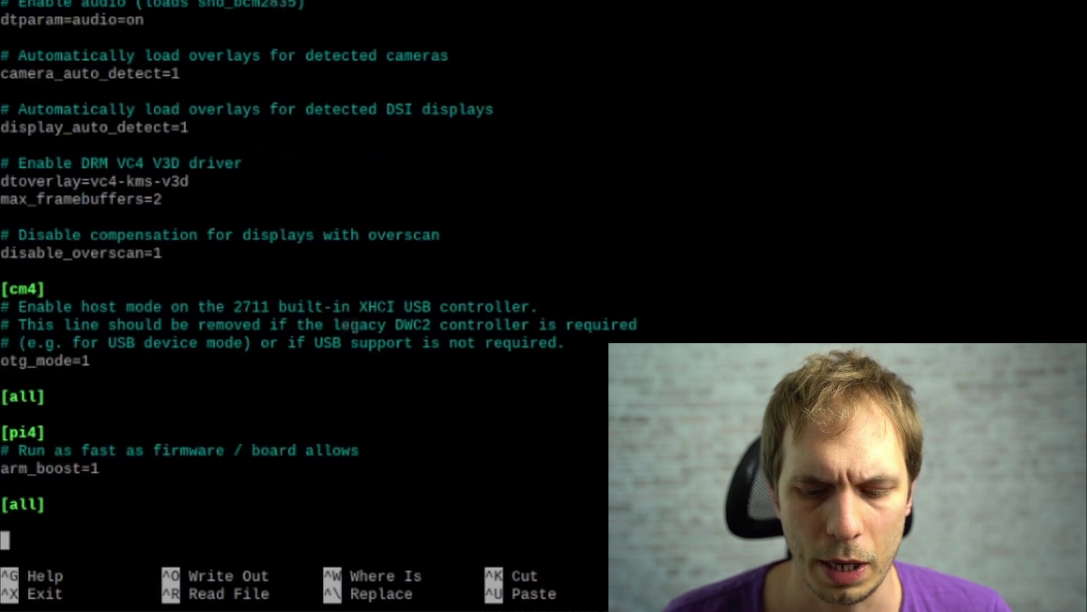
pyautogui.write('#')
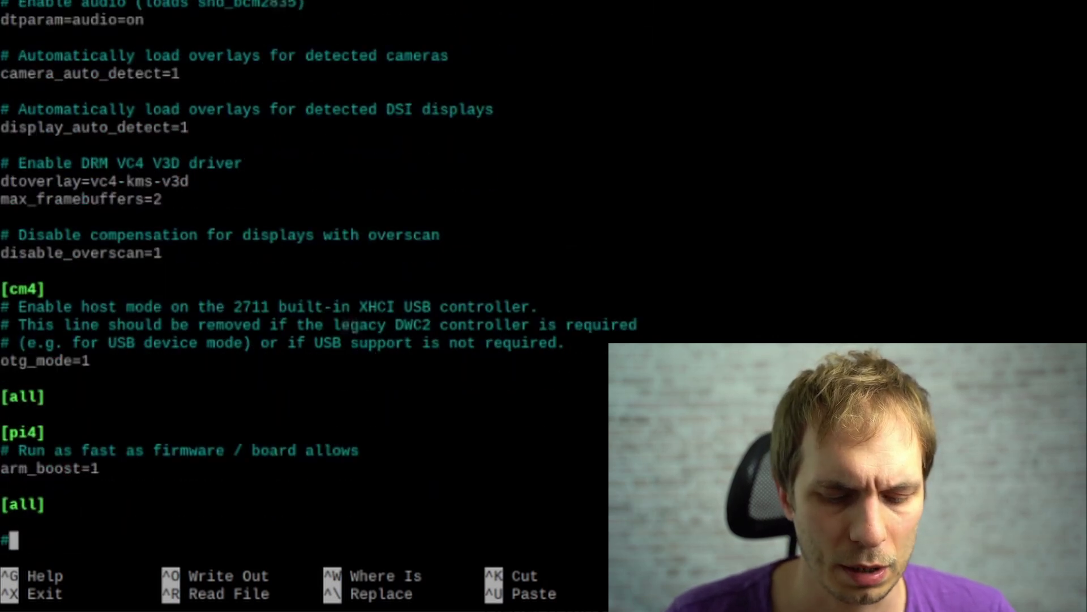
pyautogui.write('power button')
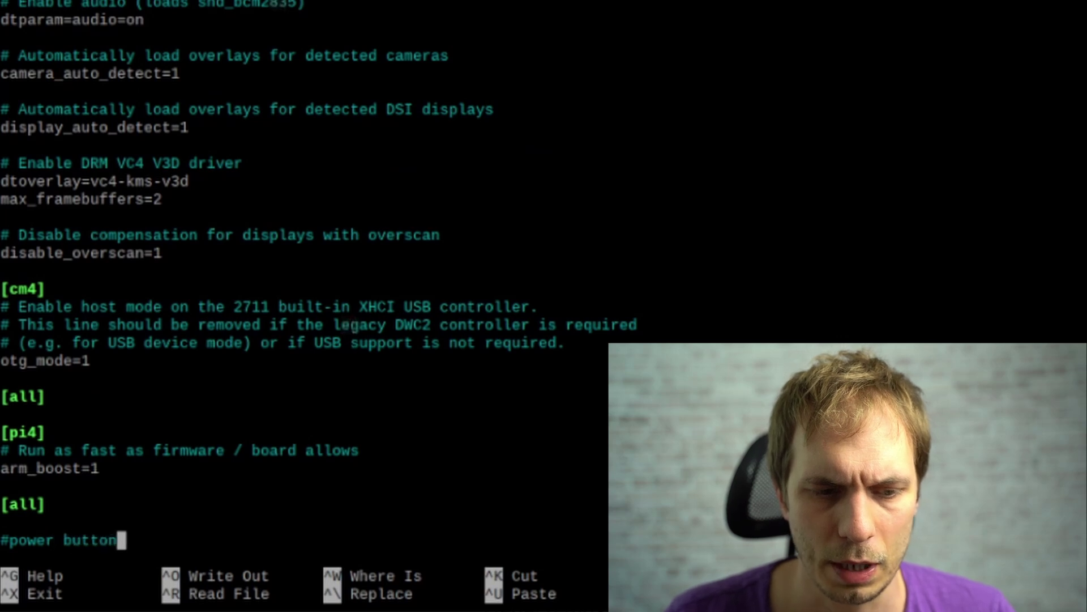
pyautogui.press('Return')
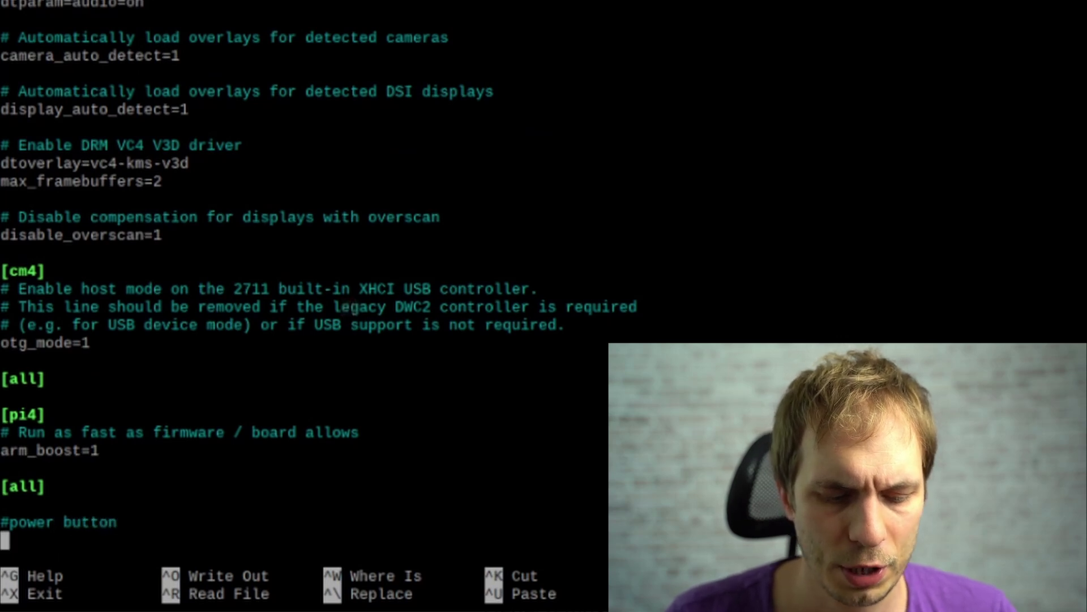
# - Enter 'dtoverlay=gpio-shutdown' on the next line, correcting the mistyped word
pyautogui.write('dt')
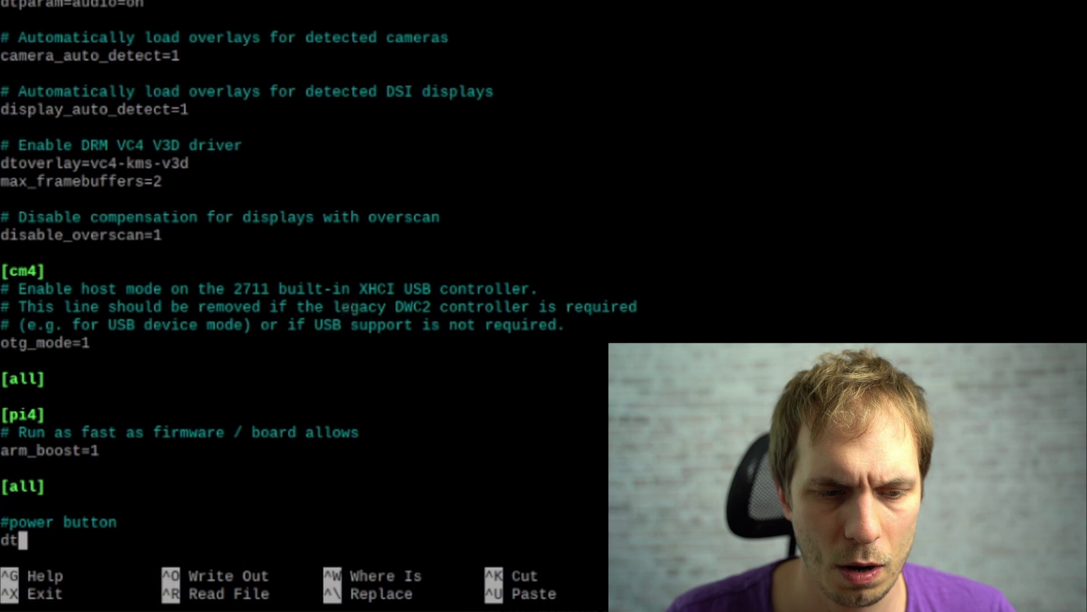
pyautogui.write('overload')
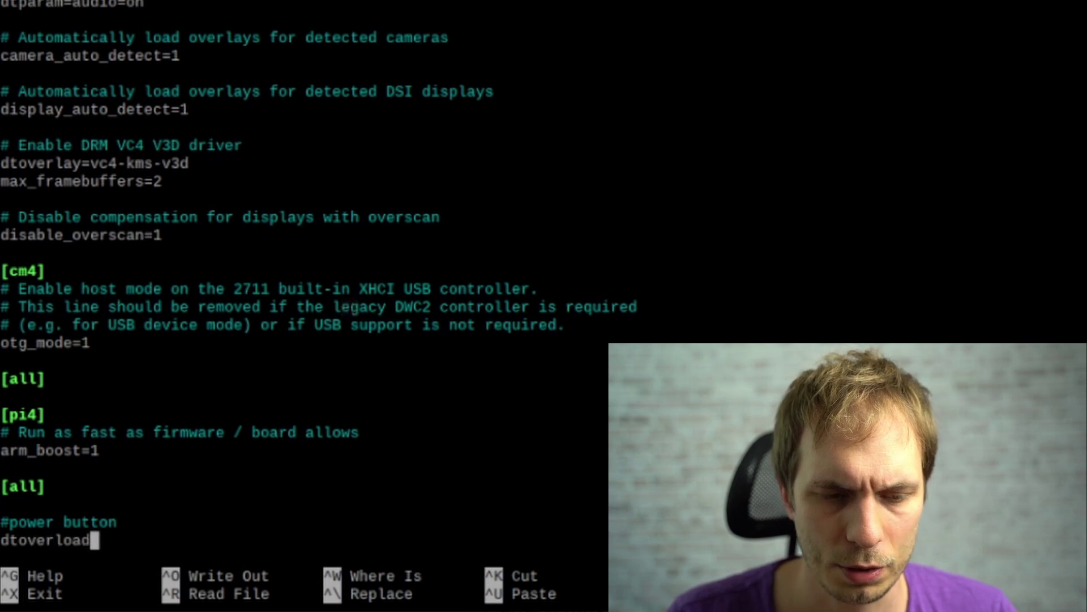
pyautogui.press('BackSpace')
pyautogui.press('BackSpace')
pyautogui.press('BackSpace')
pyautogui.write('ay=')
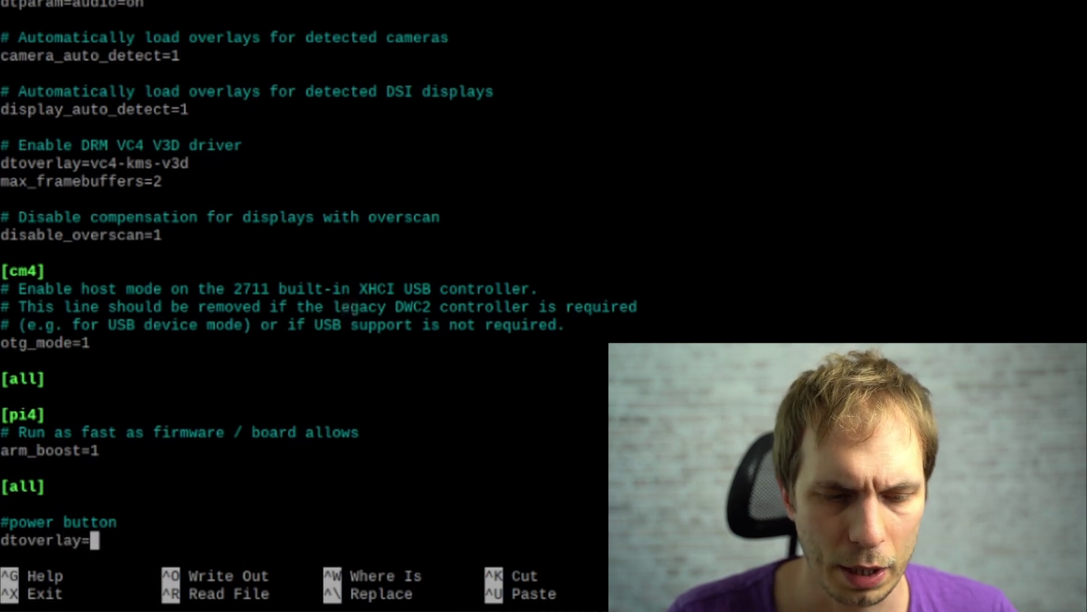
pyautogui.write('gpio-')
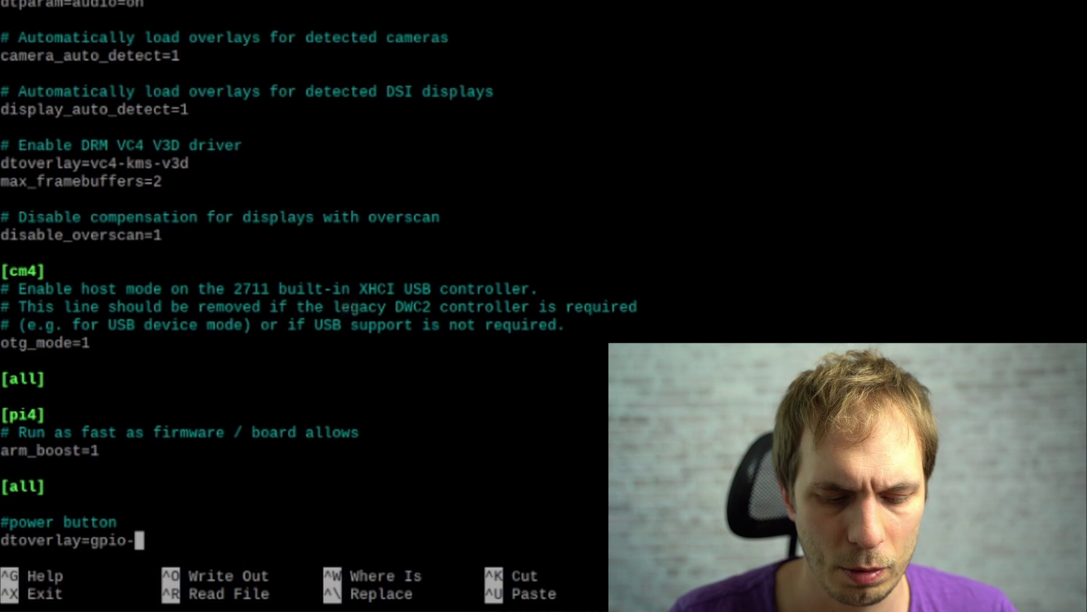
pyautogui.write('shutdown')
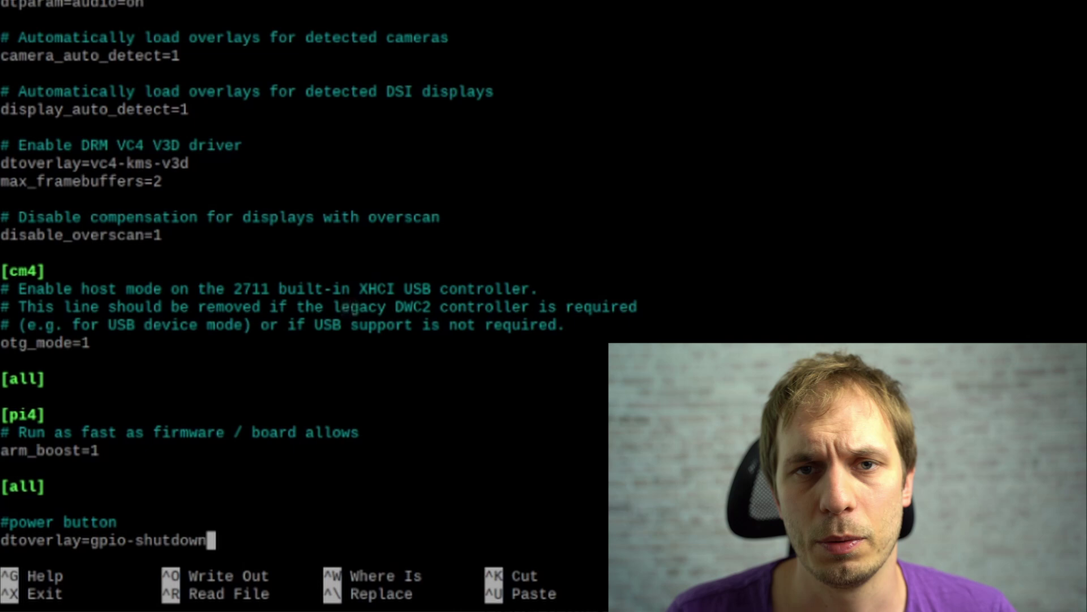
pyautogui.write(', ')
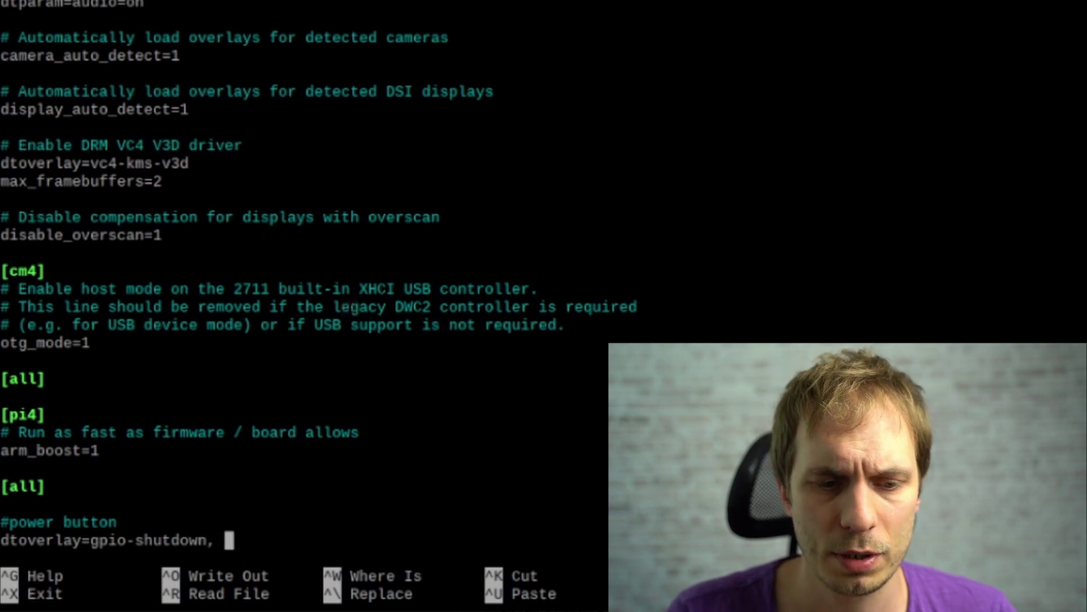
pyautogui.write('gpio_pin=')
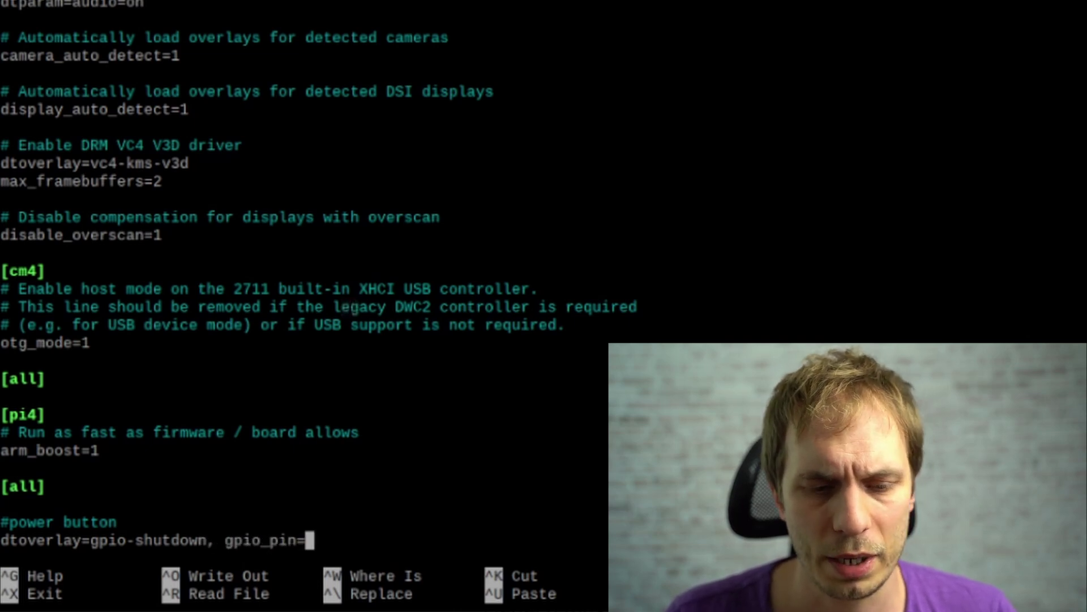
pyautogui.write('5')
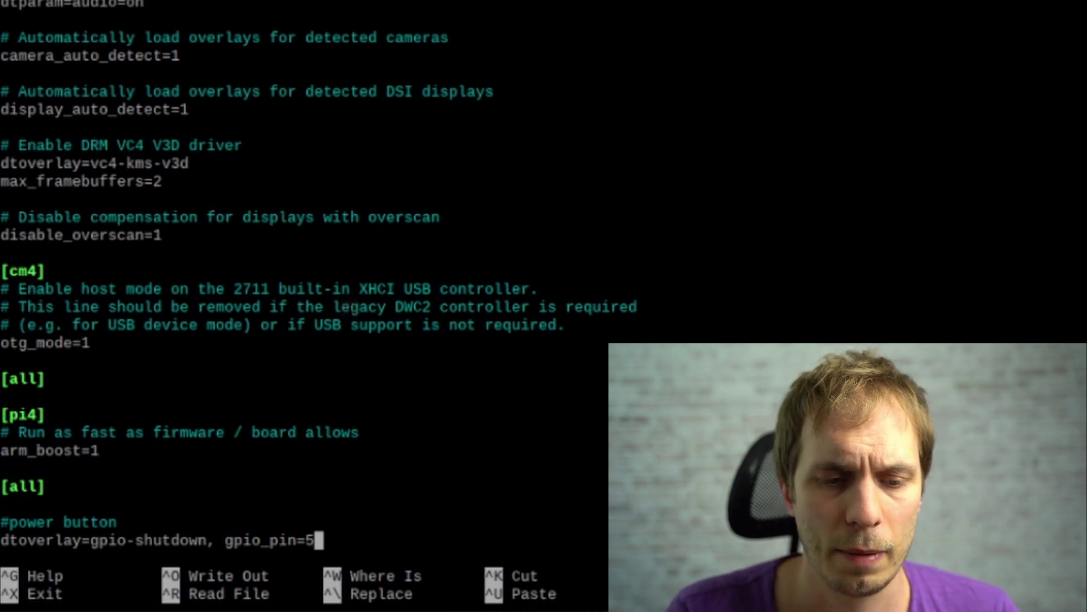
pyautogui.press('BackSpace')
pyautogui.press('BackSpace')
pyautogui.press('BackSpace')
pyautogui.press('BackSpace')
pyautogui.press('BackSpace')
pyautogui.press('BackSpace')
pyautogui.press('BackSpace')
pyautogui.press('BackSpace')
pyautogui.press('BackSpace')
pyautogui.press('BackSpace')
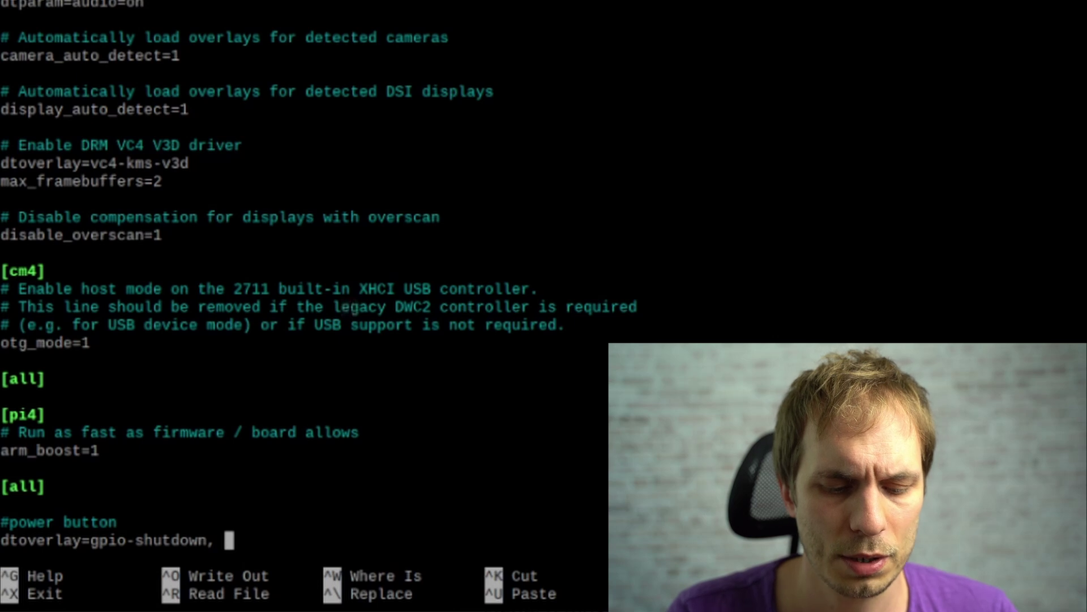
pyautogui.write('activ')
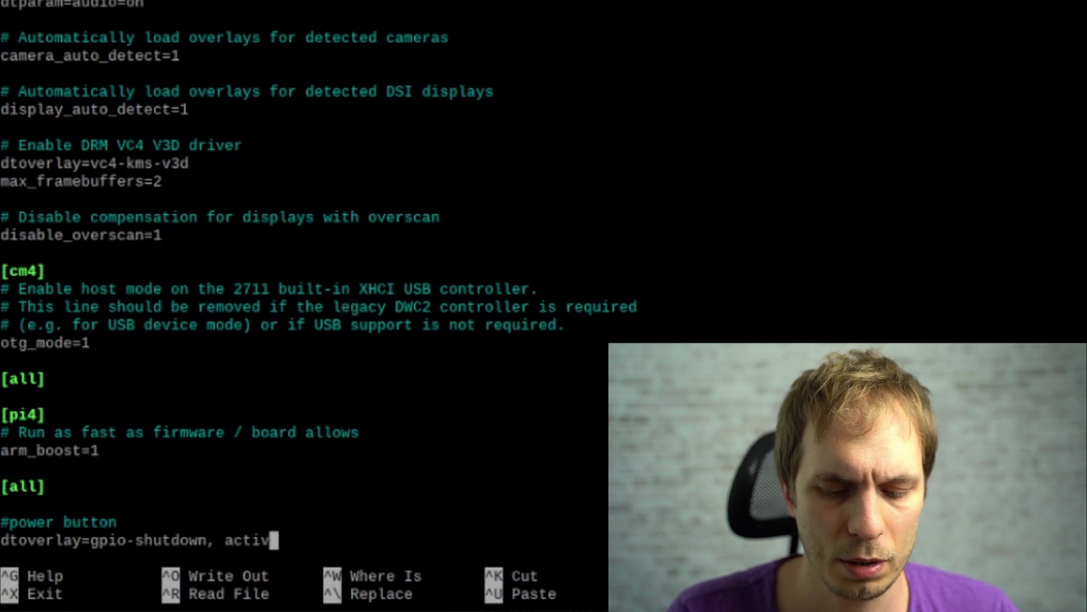
pyautogui.write('e_low=')
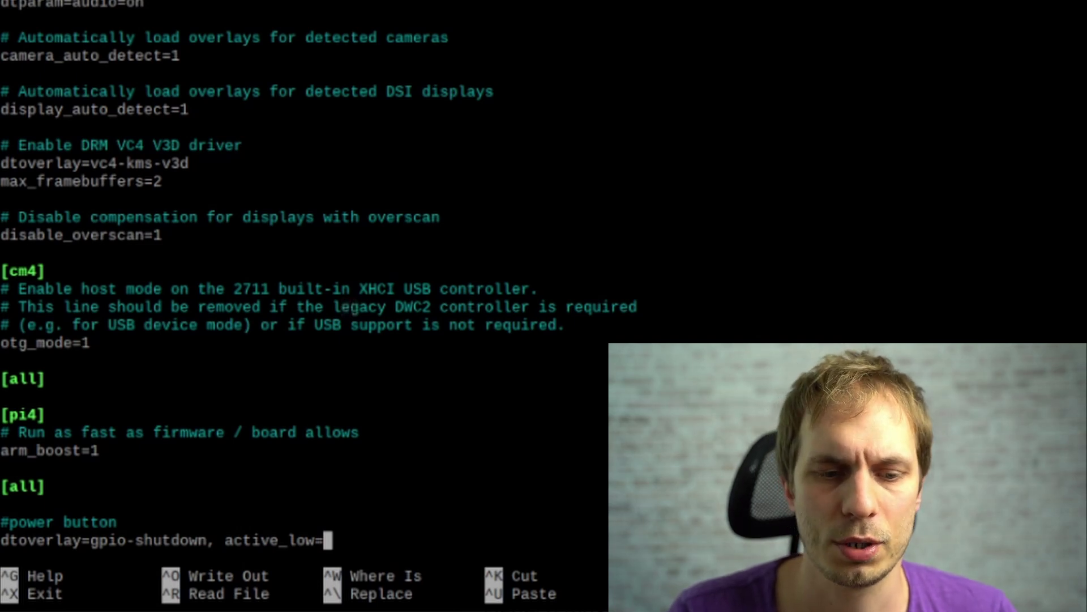
pyautogui.write('1')
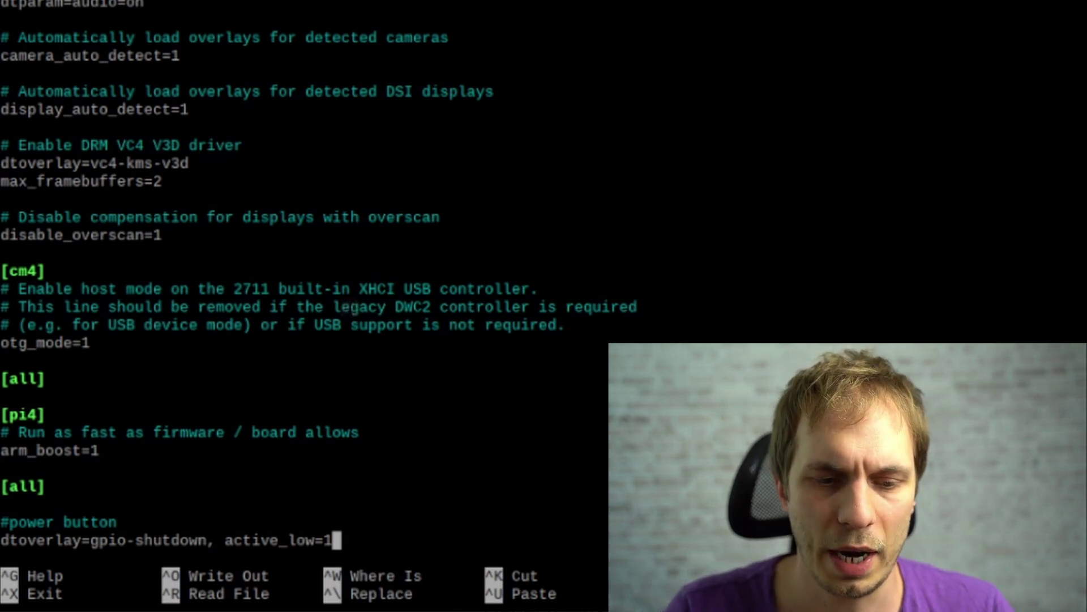
pyautogui.press('BackSpace')
pyautogui.write('0')
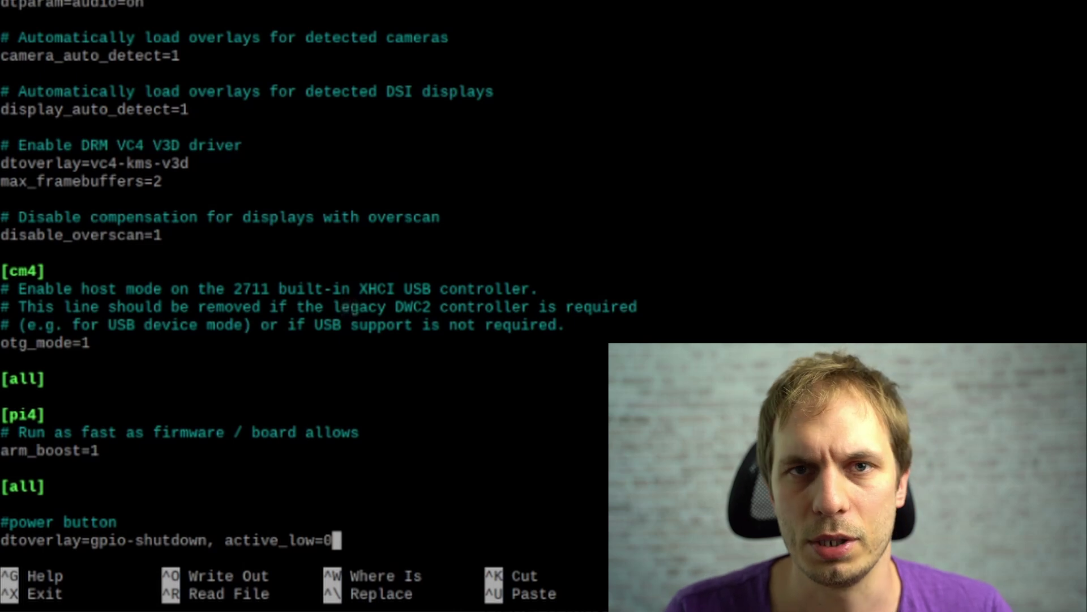
pyautogui.press('BackSpace')
pyautogui.press('BackSpace')
pyautogui.press('BackSpace')
pyautogui.press('BackSpace')
pyautogui.press('BackSpace')
pyautogui.press('BackSpace')
pyautogui.press('BackSpace')
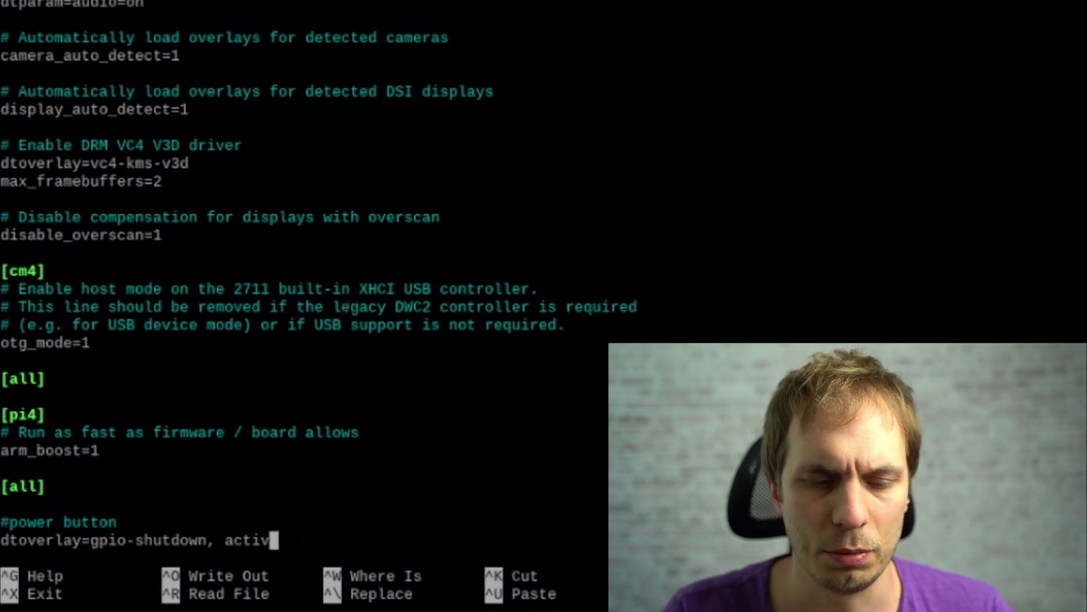
pyautogui.press('BackSpace')
pyautogui.press('BackSpace')
pyautogui.press('BackSpace')
pyautogui.press('BackSpace')
pyautogui.press('BackSpace')
pyautogui.press('BackSpace')
pyautogui.press('BackSpace')
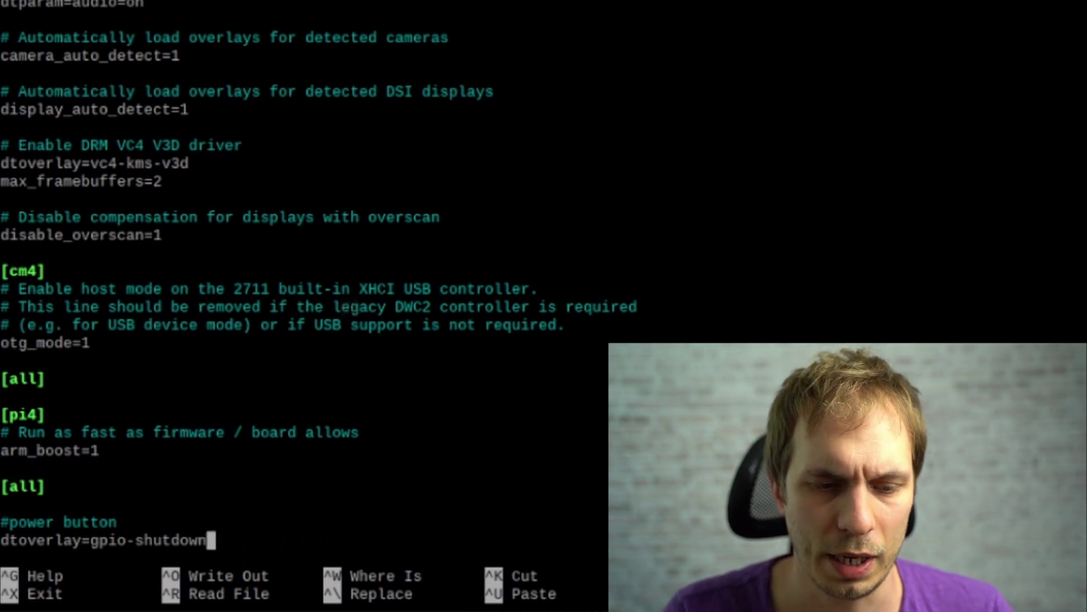
# - Write the changes to /boot/config.txt
pyautogui.hotkey('ctrl', 'o')
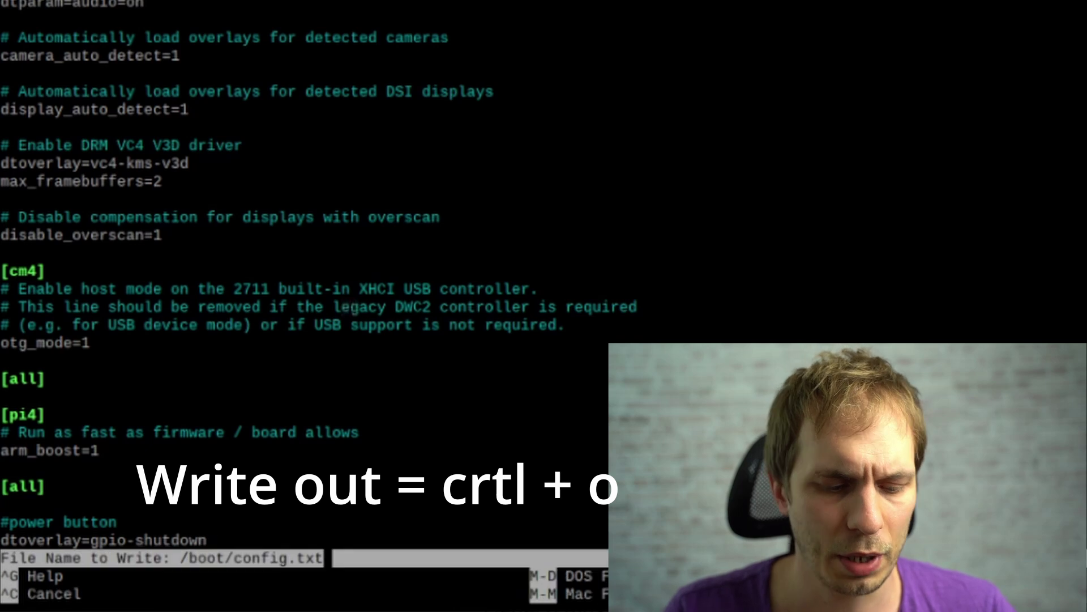
pyautogui.press('Return')
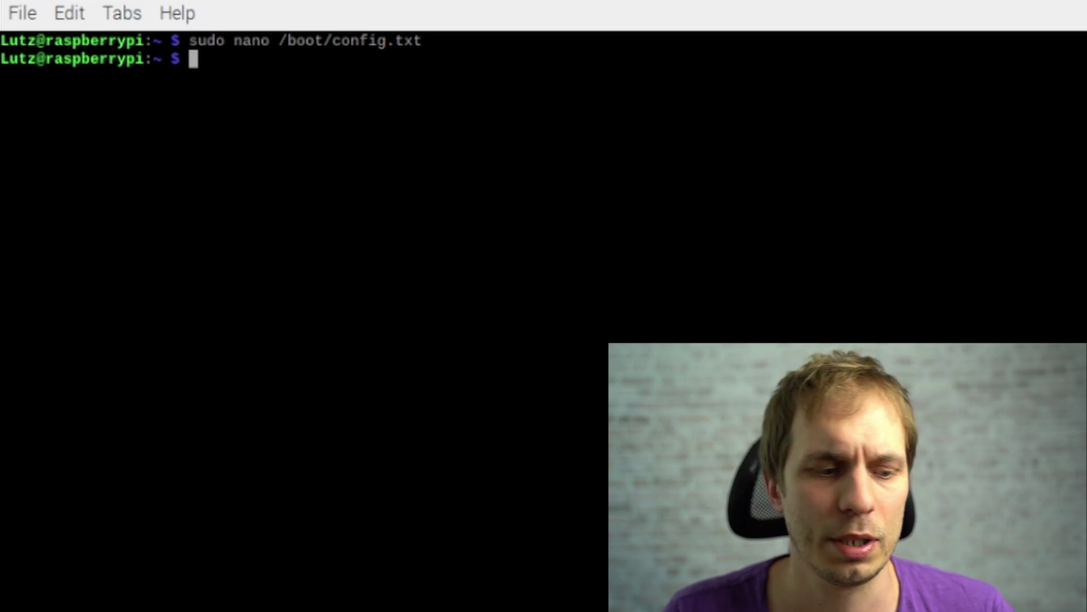
# - Run 'sudo reboot' to restart the Raspberry Pi, fixing the typo first
pyautogui.write('sudo')
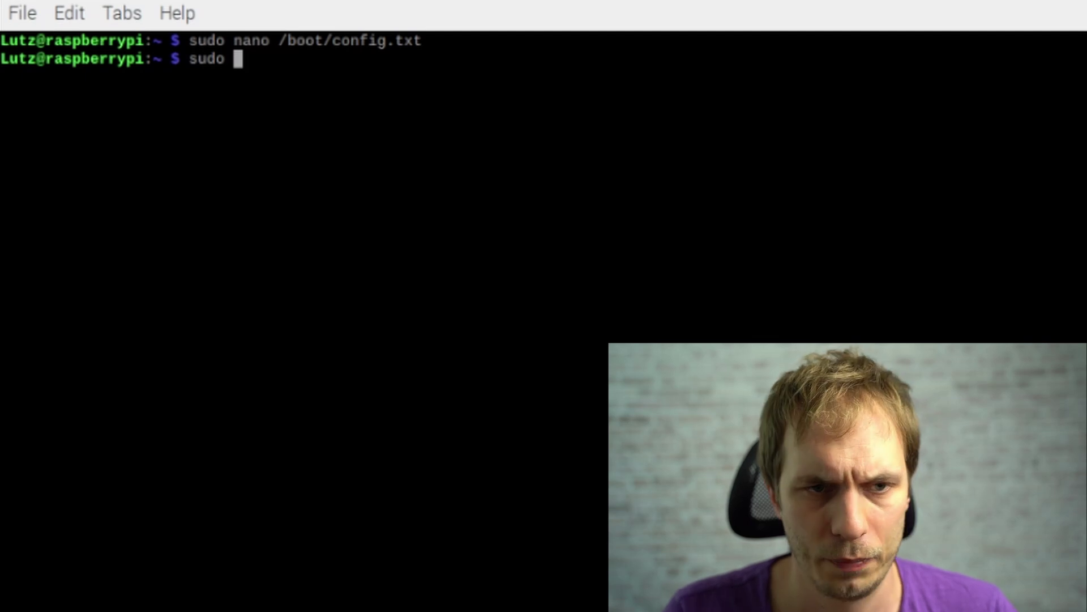
pyautogui.write(' rebott')
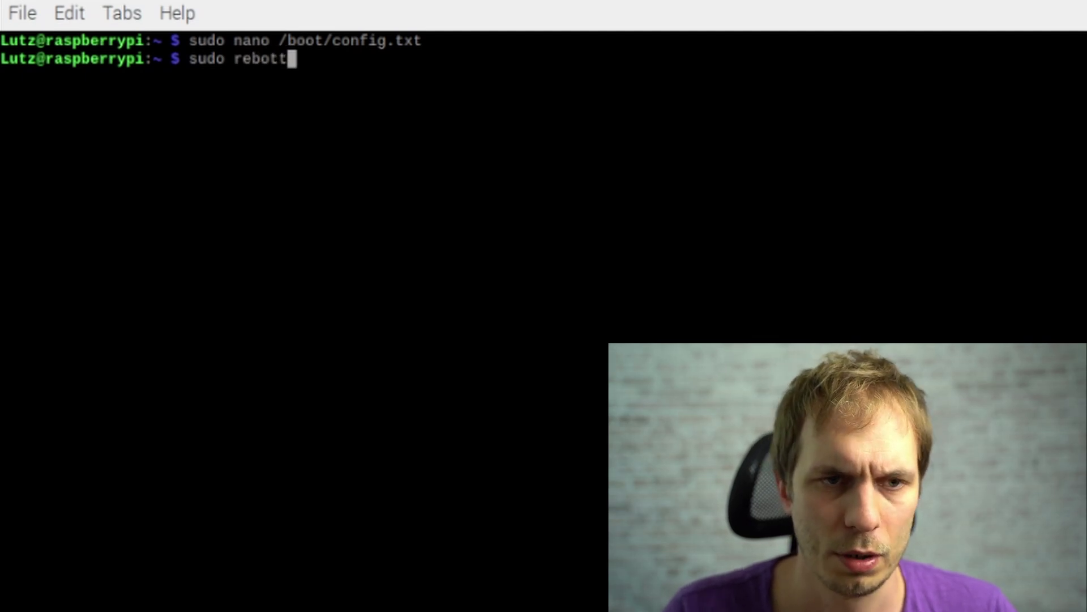
pyautogui.press('BackSpace')
pyautogui.press('BackSpace')
pyautogui.write('ot')
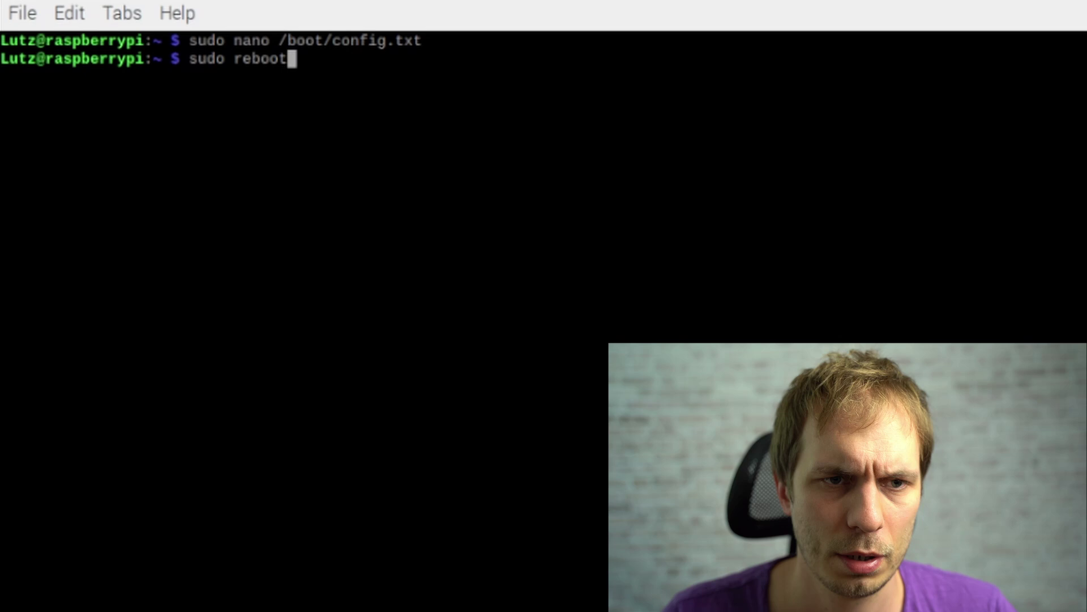
pyautogui.press('Return')
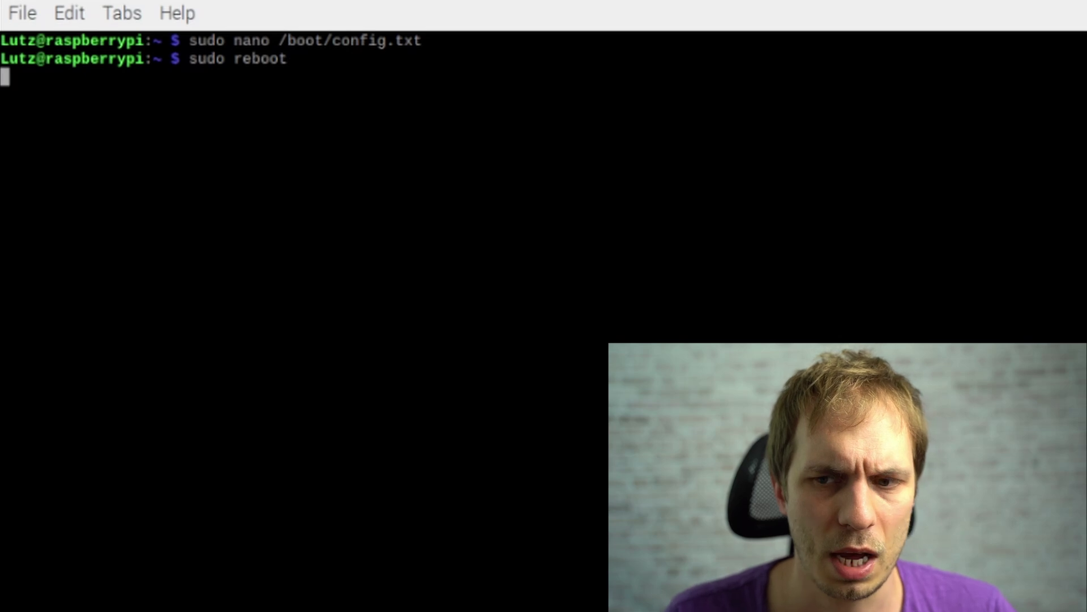